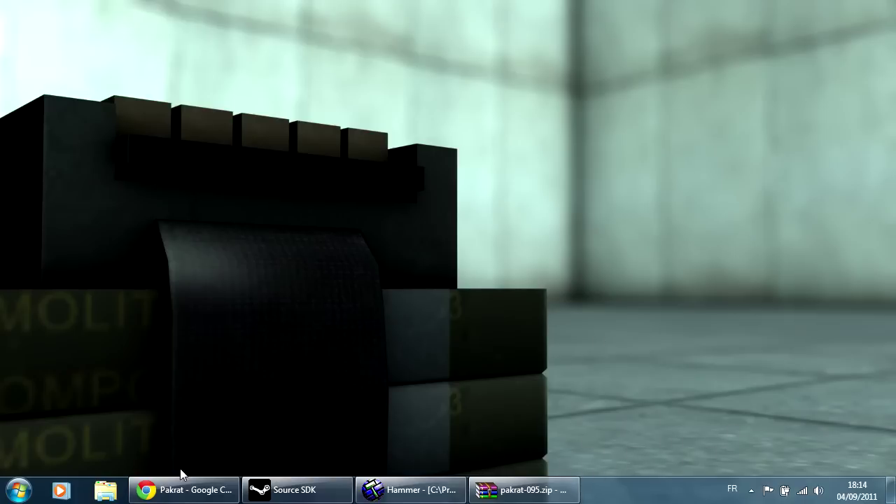
# Review the Pakrat web page in Chrome down to the version 0.95 release notes, leaving the browser minimised.
pyautogui.click(181, 496)
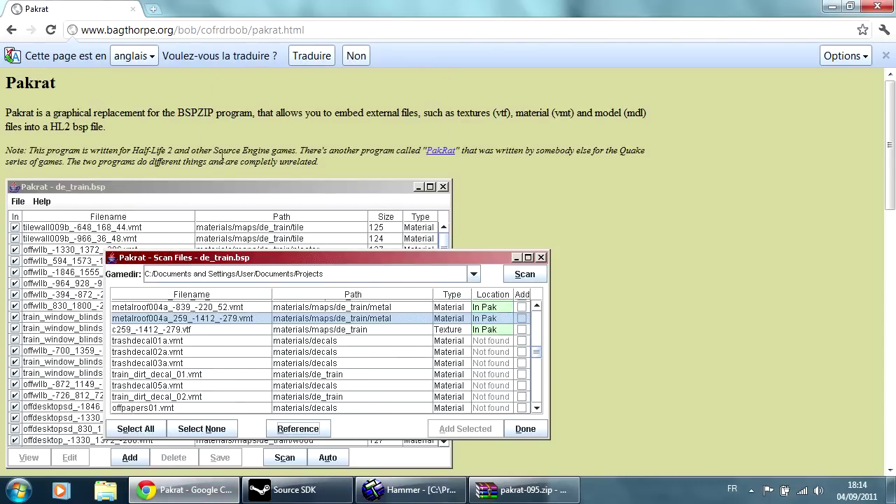
pyautogui.scroll(-1, 221, 158)
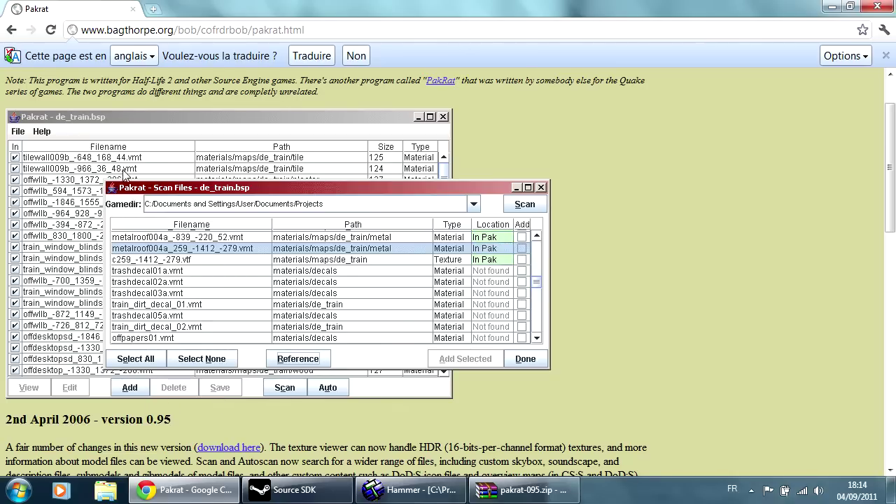
pyautogui.click(830, 7)
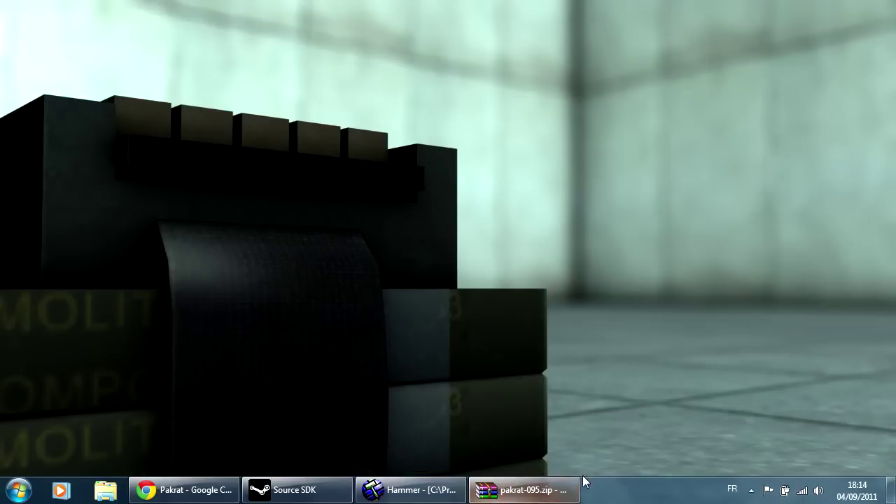
# Switch to the pakrat-095.zip archive in WinRAR and launch pakrat.jar from it.
pyautogui.click(534, 496)
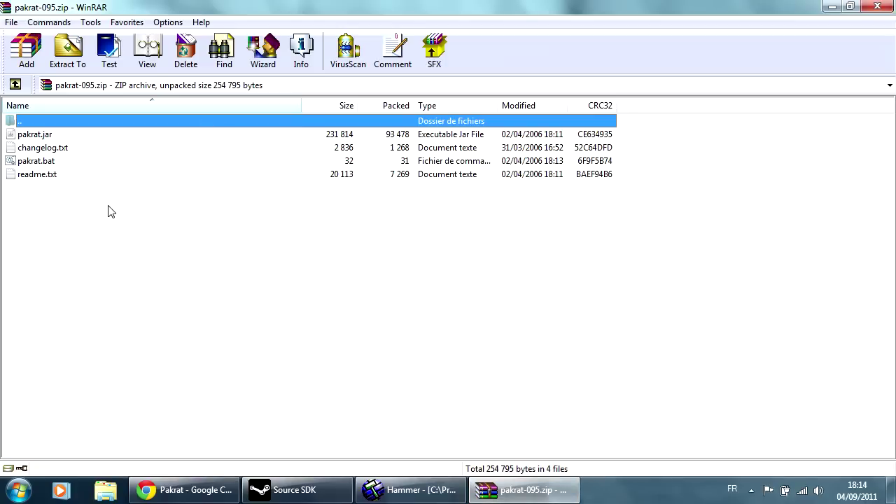
pyautogui.click(41, 137)
pyautogui.doubleClick(36, 138)
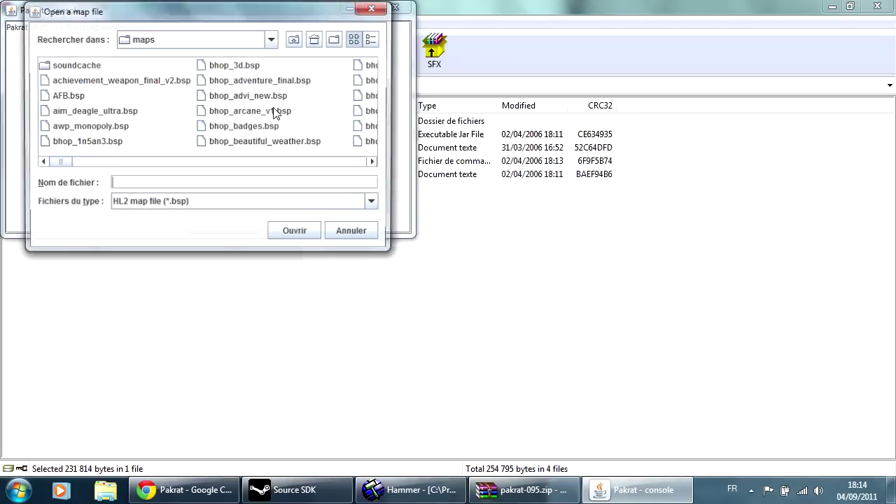
# Check the map's file name in Hammer, and load map_verte.bsp from the maps folder into Pakrat.
pyautogui.moveTo(218, 14); pyautogui.dragTo(269, 62)
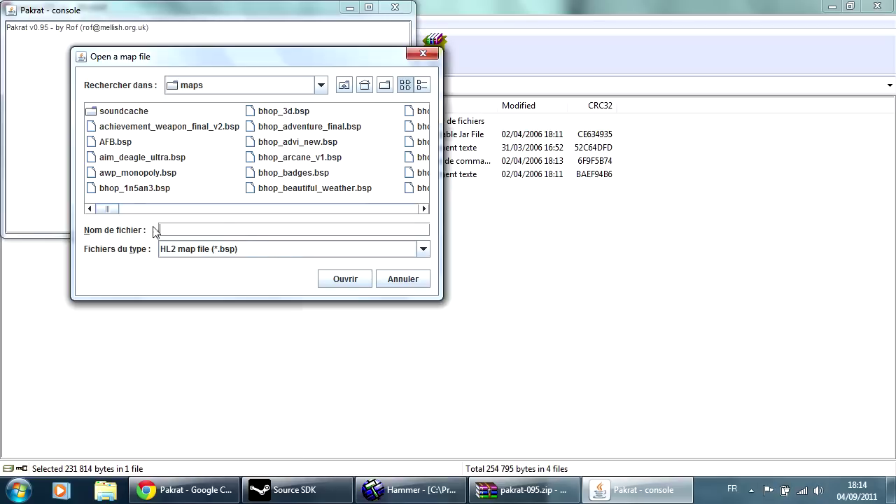
pyautogui.moveTo(105, 210); pyautogui.dragTo(303, 216)
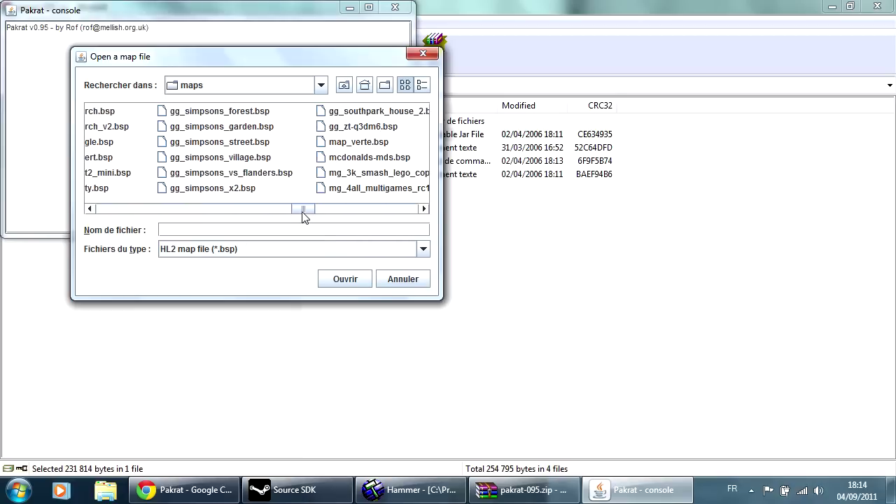
pyautogui.click(411, 490)
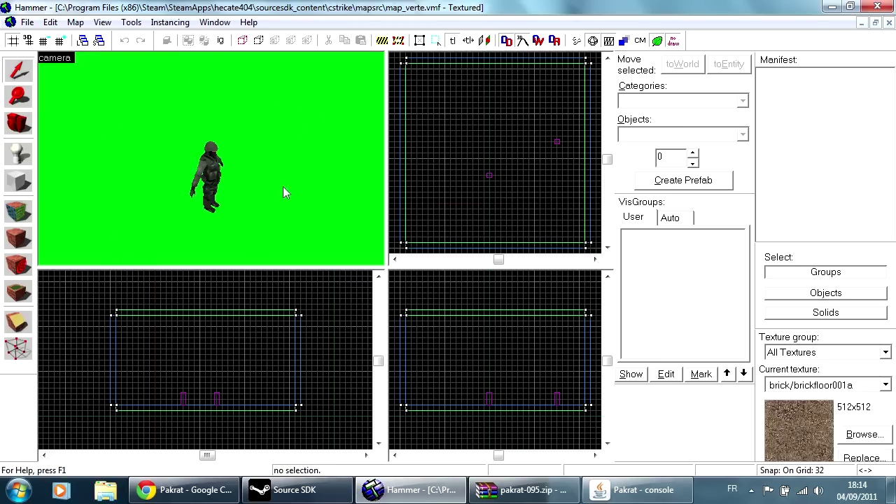
pyautogui.click(832, 7)
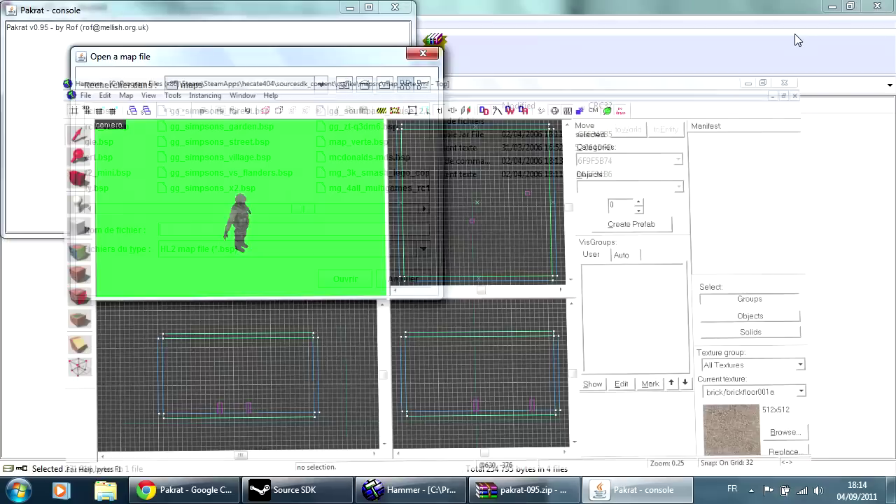
pyautogui.click(423, 210)
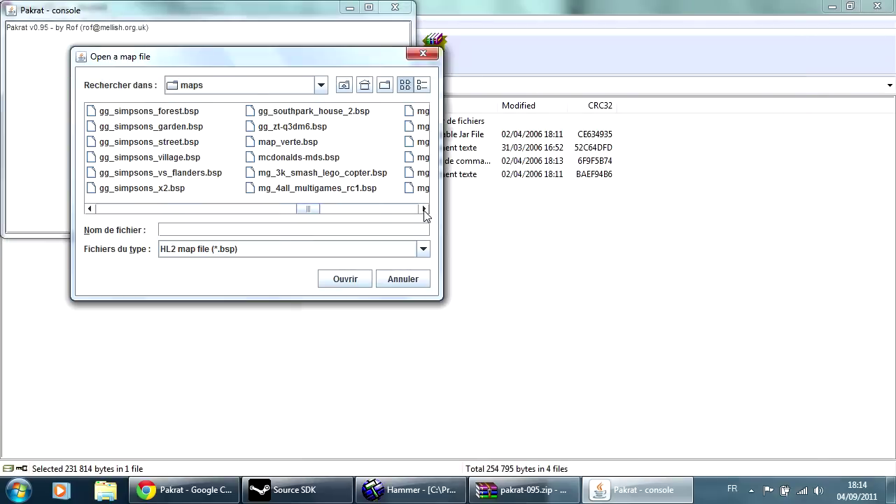
pyautogui.click(291, 142)
pyautogui.click(346, 280)
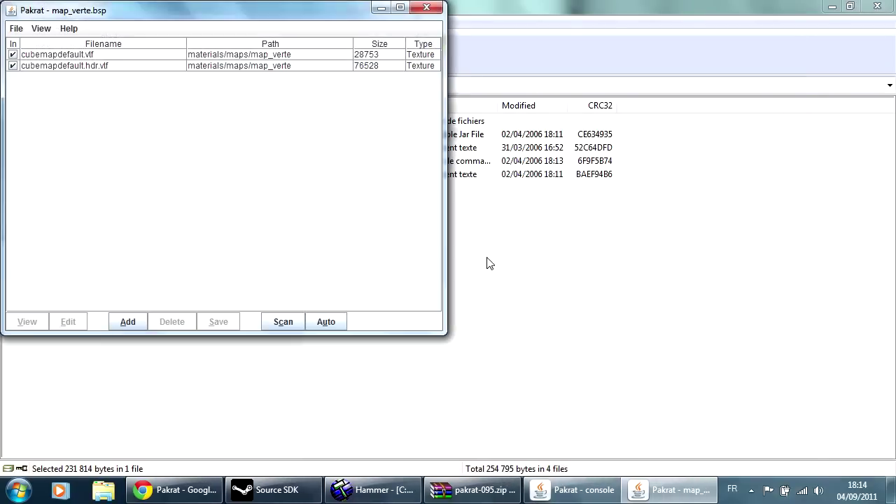
pyautogui.moveTo(172, 14); pyautogui.dragTo(260, 35)
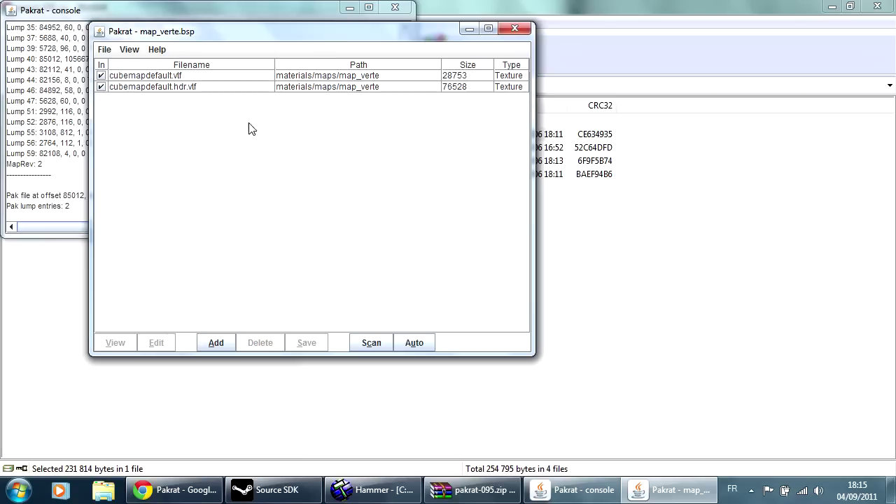
# Add the green_screen materials folder with fond_vert.vmt and fond_vert.vtf to the map's pak, accepting the path fix-up for all files.
pyautogui.click(216, 343)
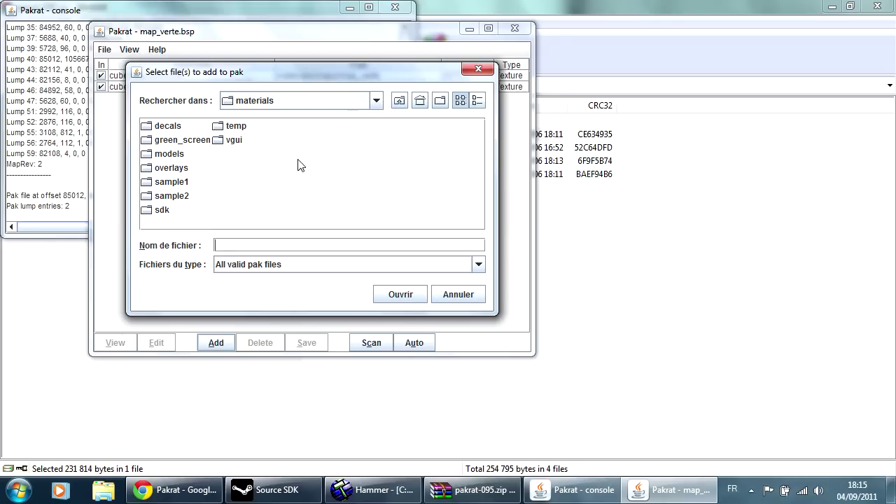
pyautogui.click(170, 142)
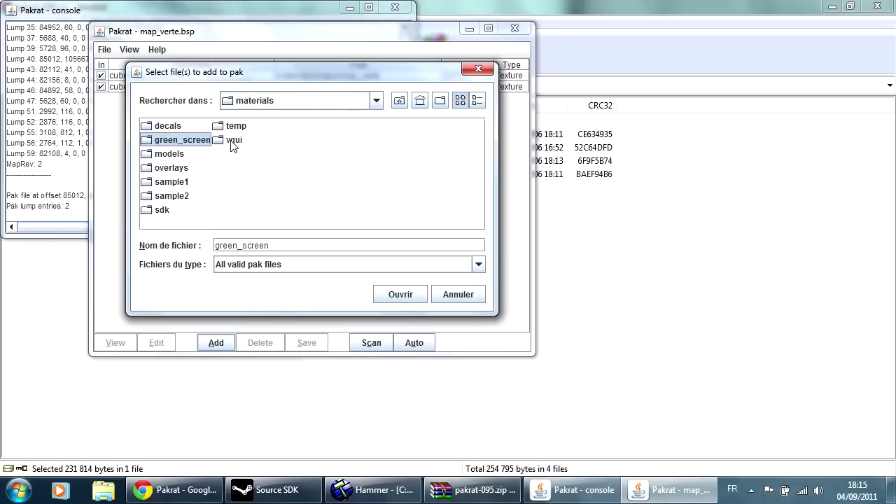
pyautogui.click(173, 142)
pyautogui.click(171, 154)
pyautogui.doubleClick(170, 141)
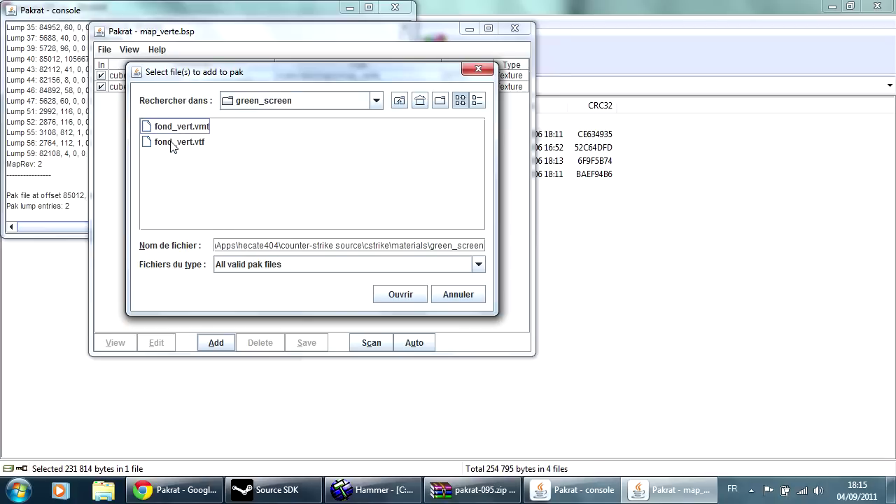
pyautogui.click(178, 142)
pyautogui.keyDown('shift'); pyautogui.click(181, 128); pyautogui.keyUp('shift')
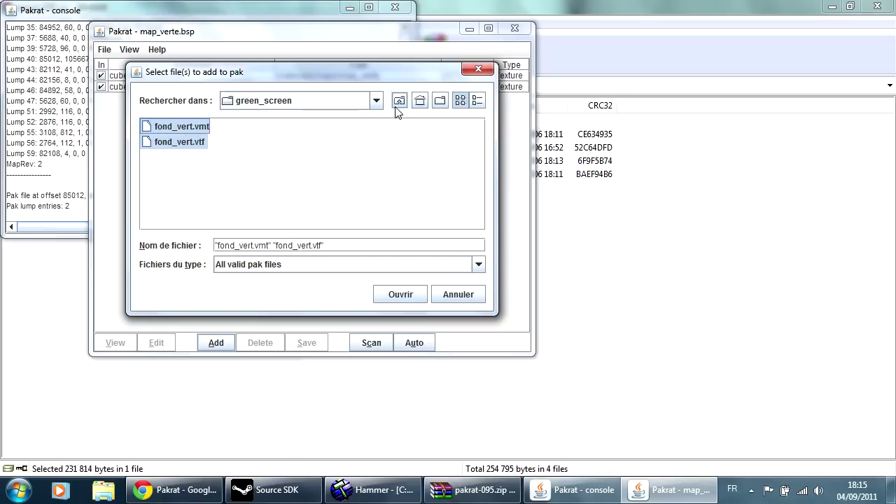
pyautogui.click(399, 102)
pyautogui.click(178, 140)
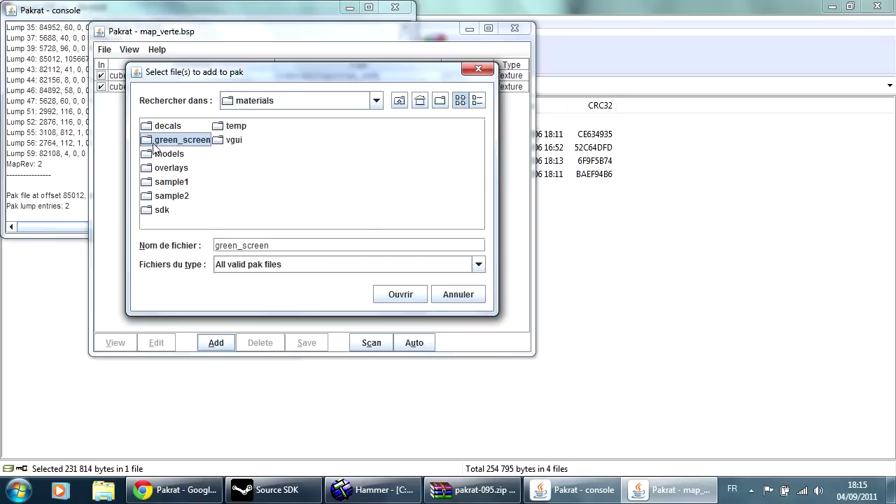
pyautogui.click(400, 294)
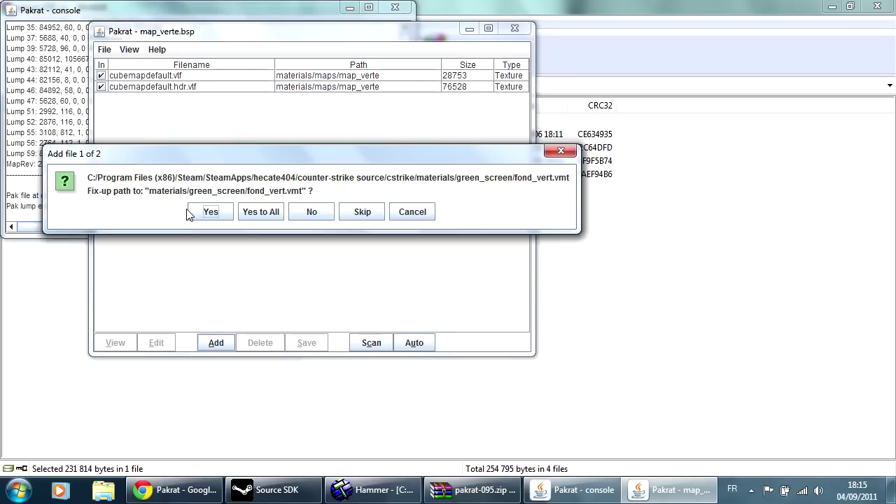
pyautogui.click(261, 212)
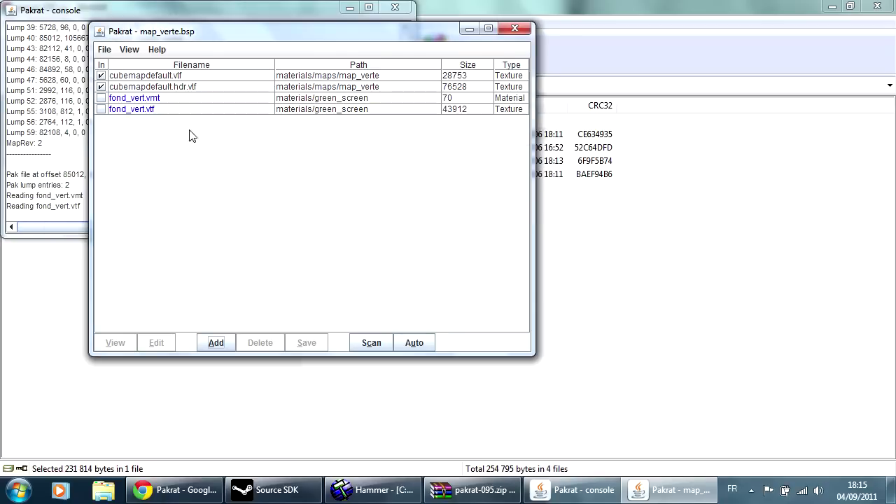
# Examine the added fond_vert.vmt and fond_vert.vtf entries in the pak's file list.
pyautogui.click(133, 103)
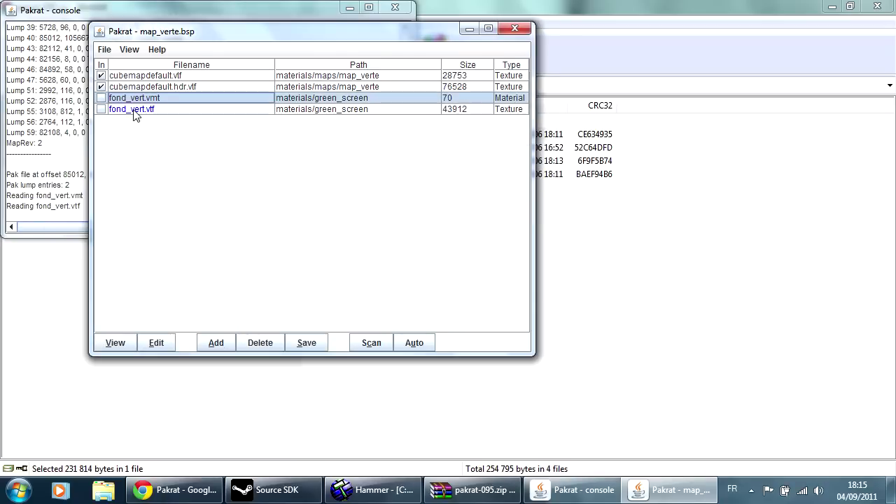
pyautogui.click(135, 110)
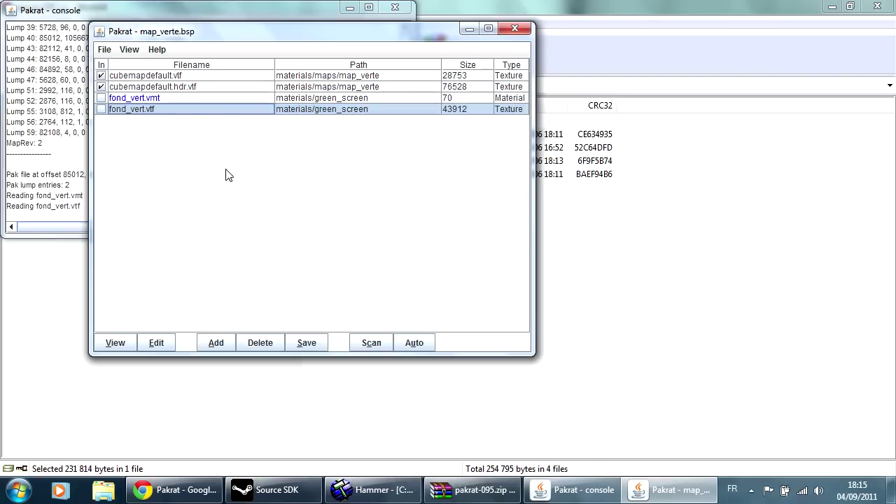
pyautogui.click(124, 100)
pyautogui.click(123, 110)
pyautogui.click(124, 100)
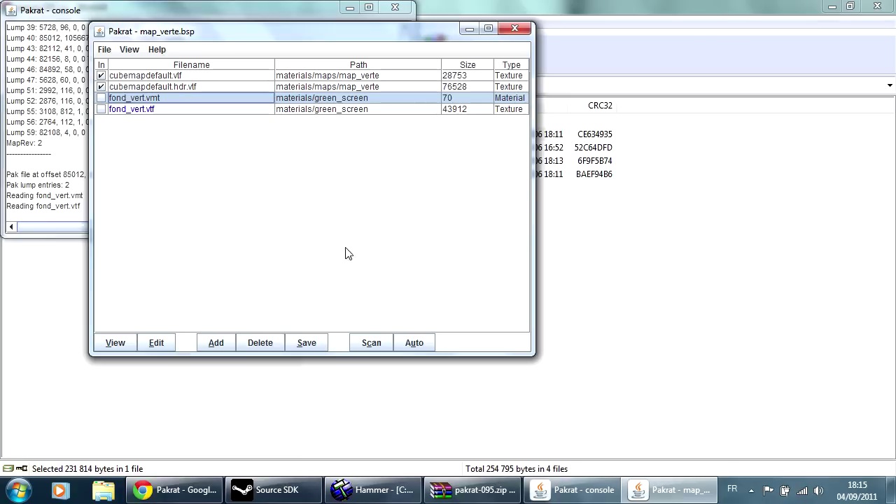
# Scan map_verte.bsp for the files it uses and check the location of the two fond_vert files, leaving the scan window closed.
pyautogui.click(373, 345)
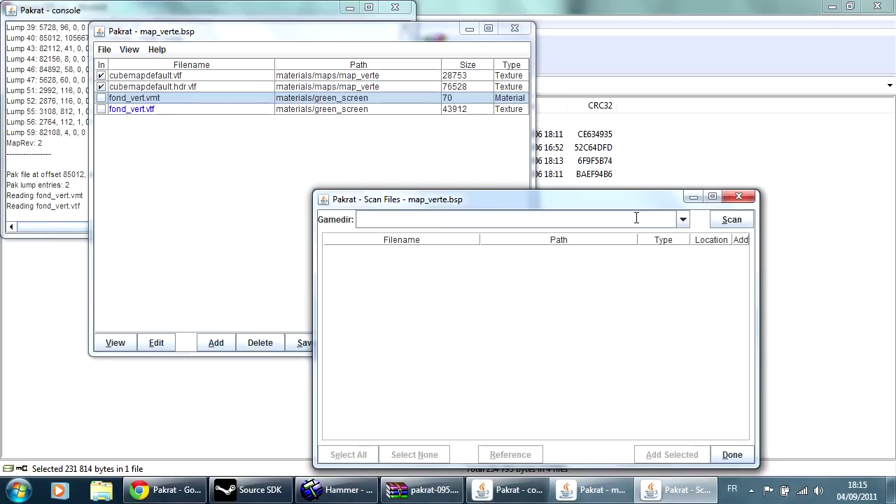
pyautogui.click(736, 221)
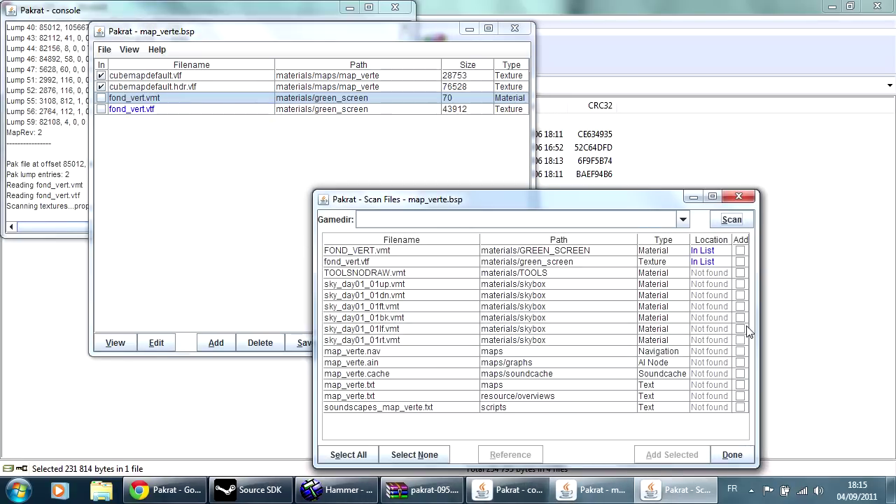
pyautogui.click(709, 252)
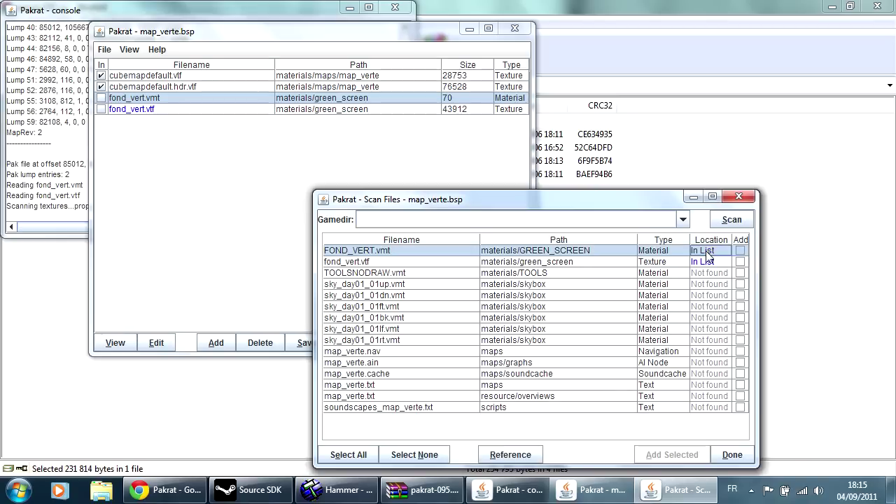
pyautogui.click(708, 264)
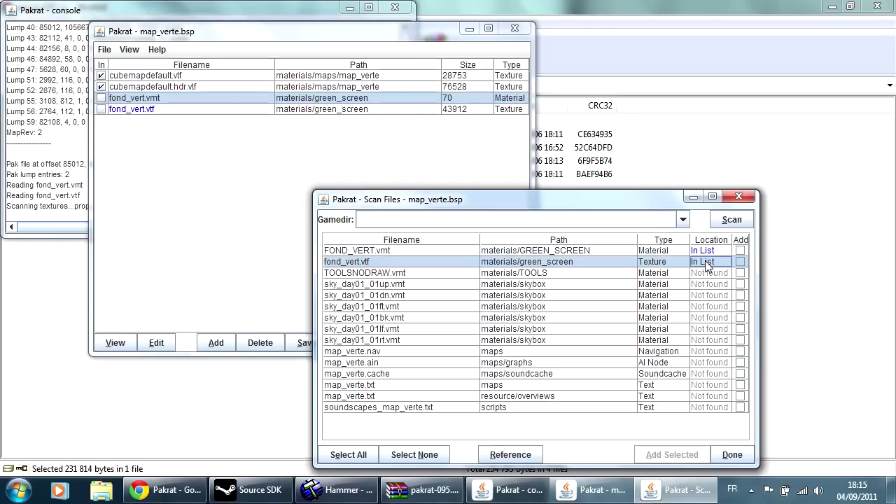
pyautogui.moveTo(642, 209); pyautogui.dragTo(561, 171)
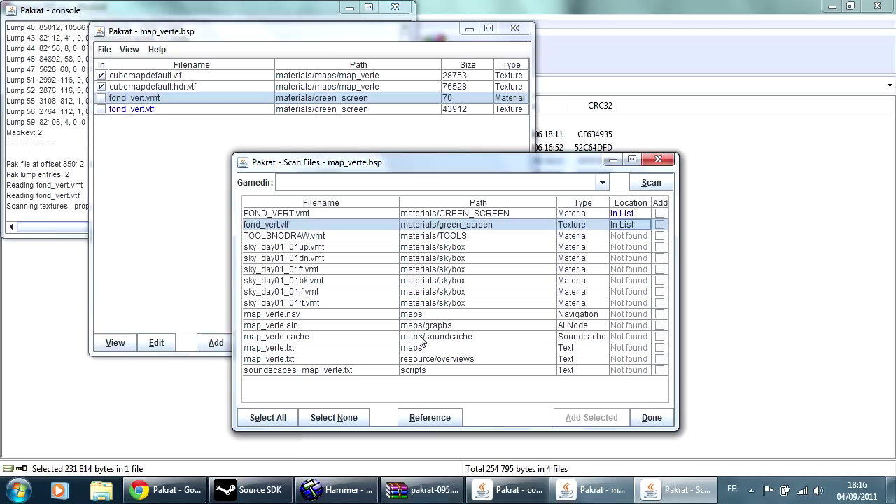
pyautogui.click(651, 417)
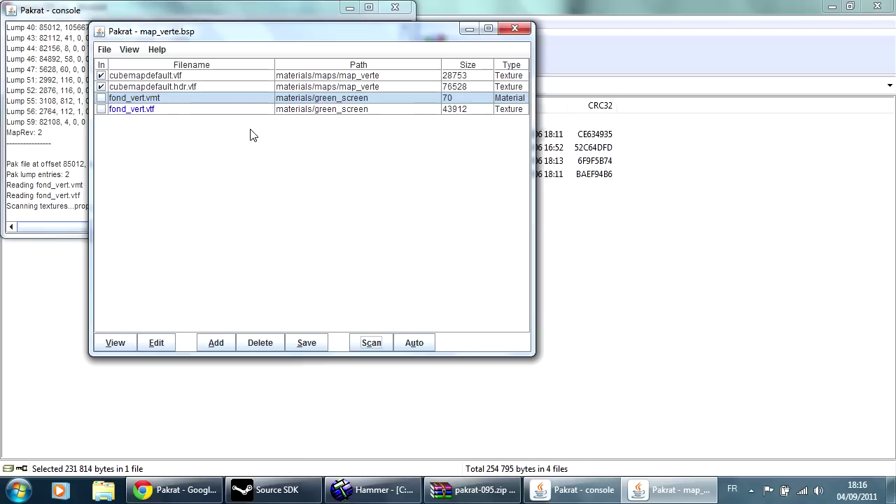
pyautogui.click(129, 110)
pyautogui.click(136, 97)
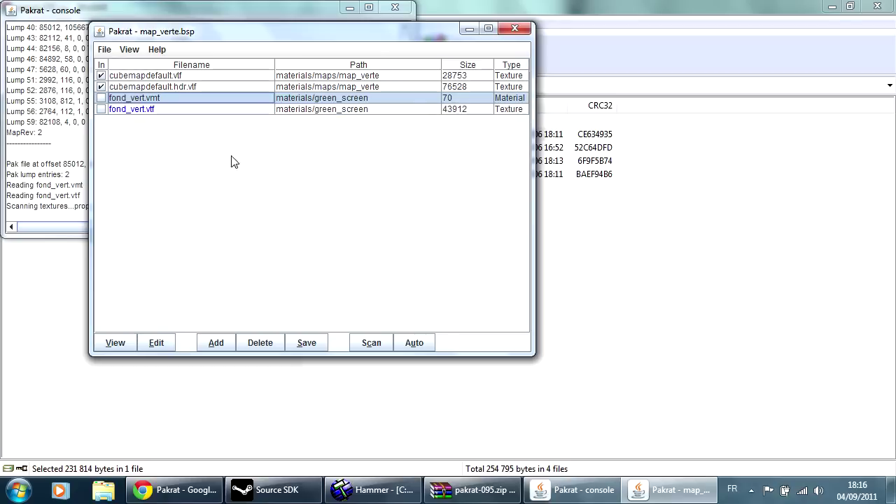
pyautogui.click(313, 345)
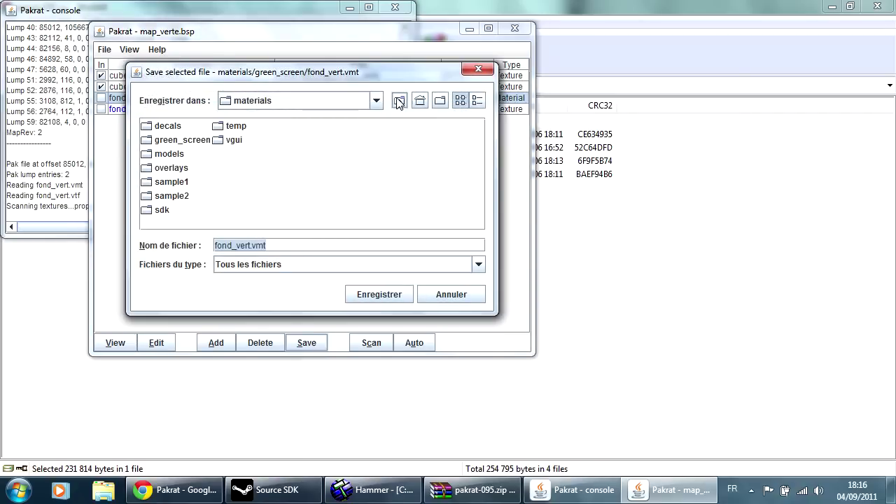
pyautogui.moveTo(364, 74); pyautogui.dragTo(597, 83)
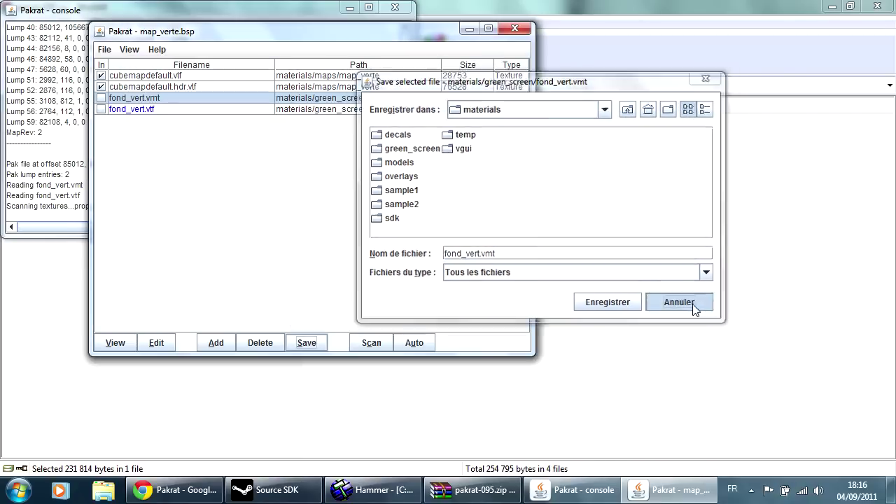
pyautogui.click(689, 303)
pyautogui.click(104, 49)
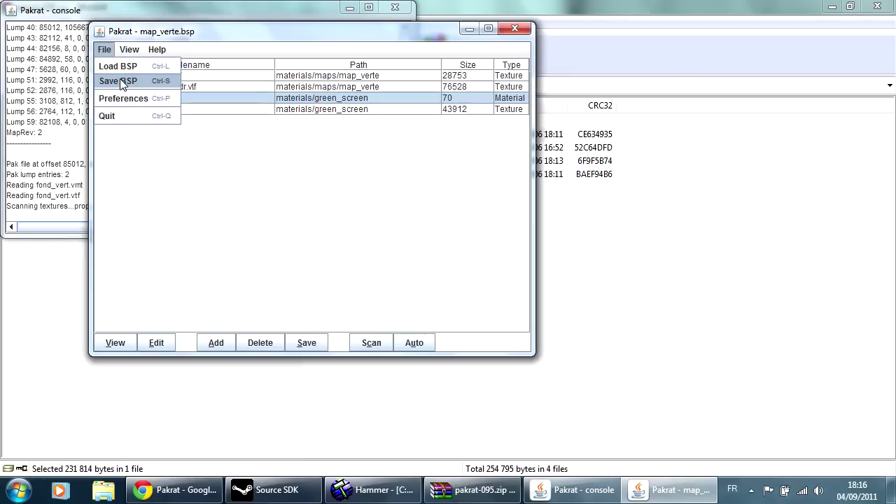
pyautogui.click(186, 128)
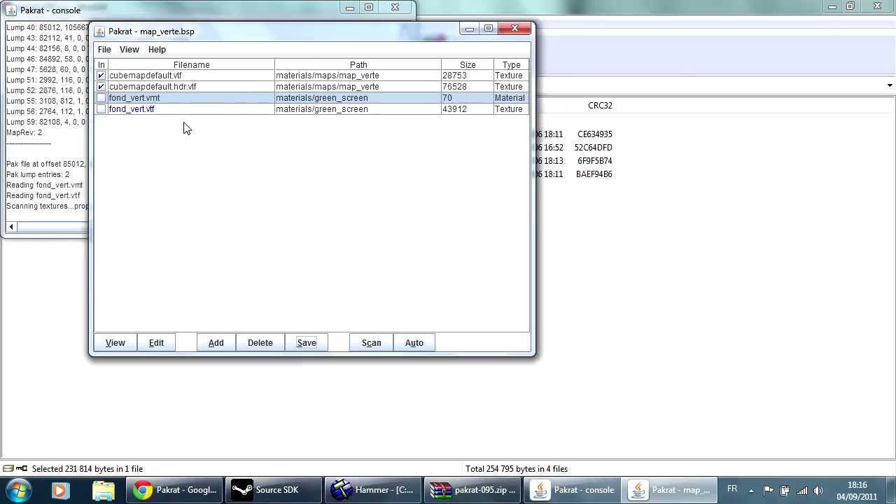
pyautogui.click(139, 110)
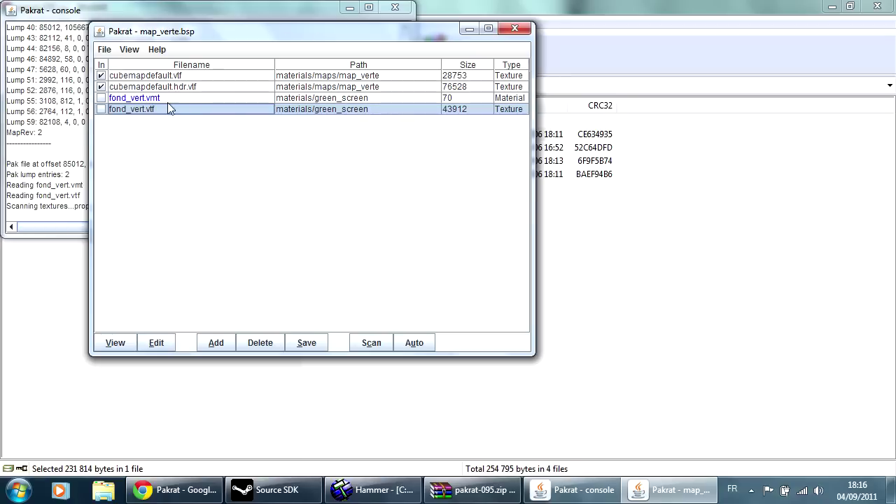
pyautogui.click(320, 343)
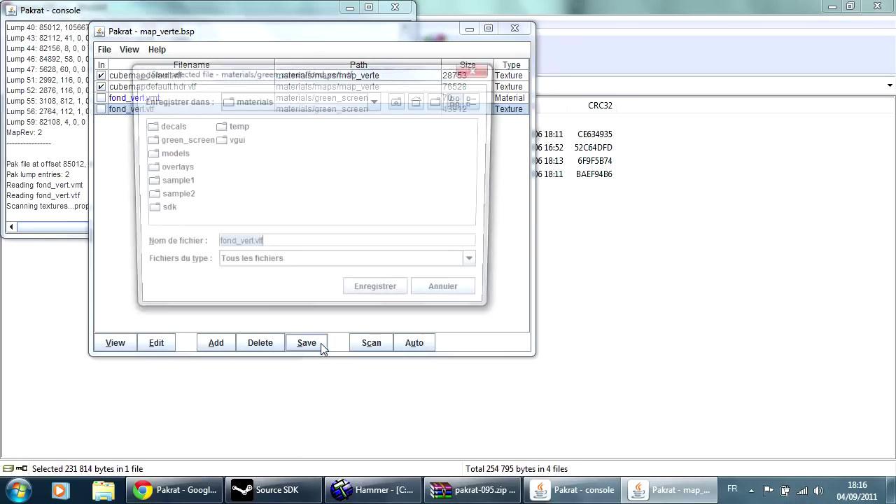
pyautogui.click(448, 294)
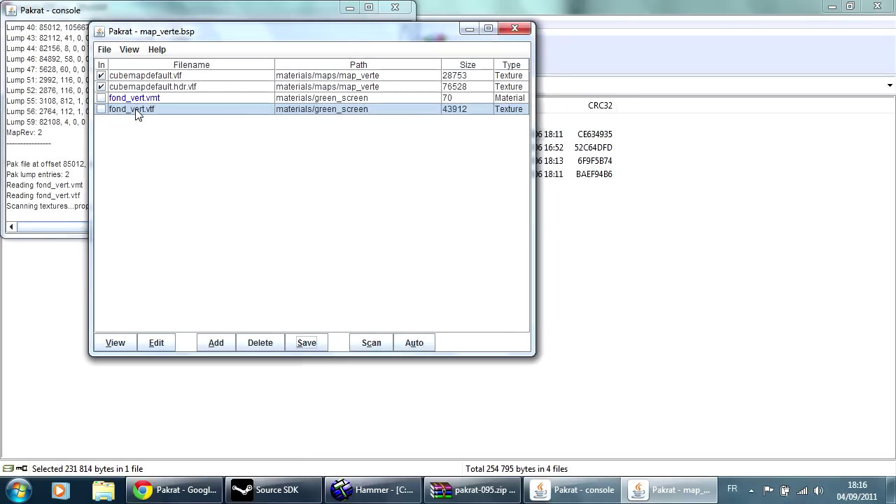
# Save the map with its packed files as map_verte.bsp in the maps folder, overwriting the existing file.
pyautogui.click(105, 51)
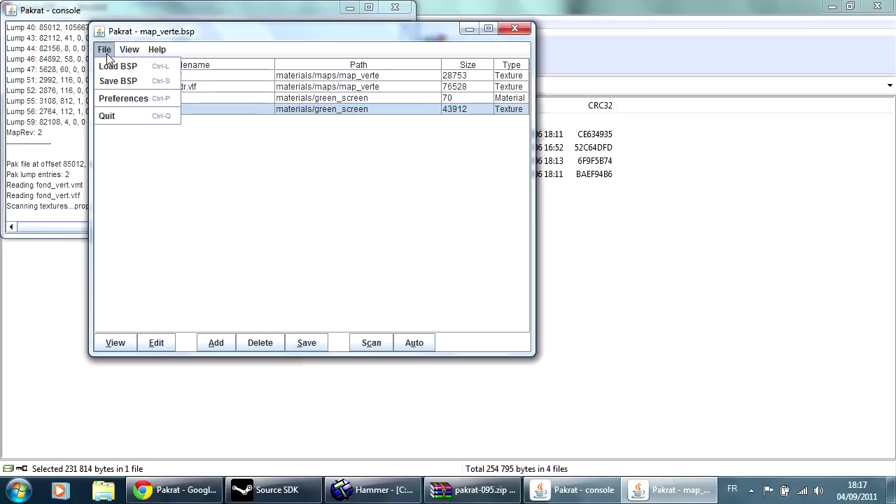
pyautogui.click(123, 84)
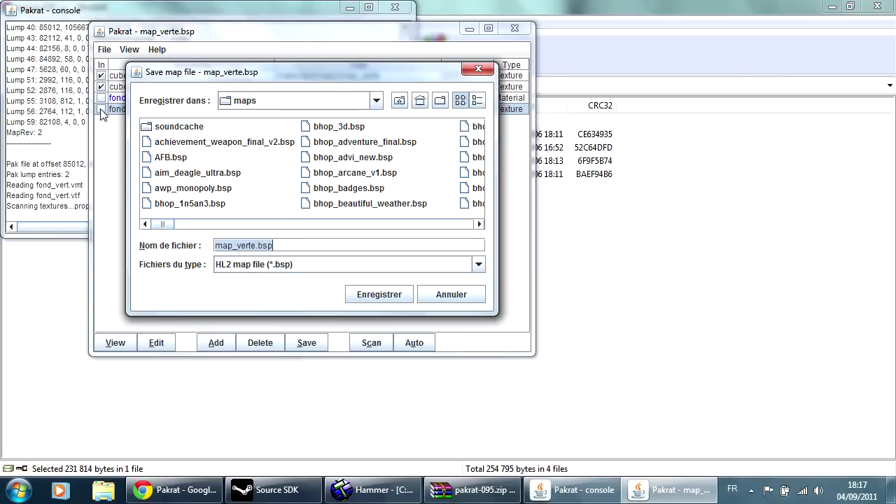
pyautogui.click(378, 295)
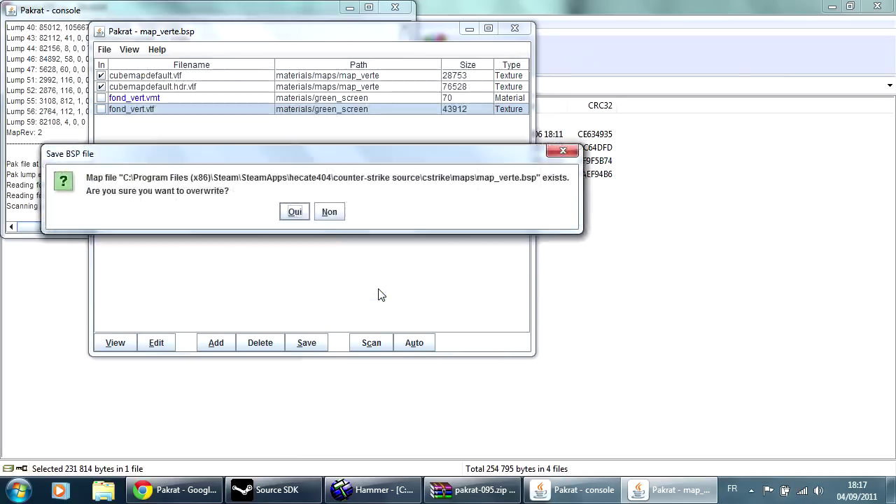
pyautogui.moveTo(312, 158); pyautogui.dragTo(344, 160)
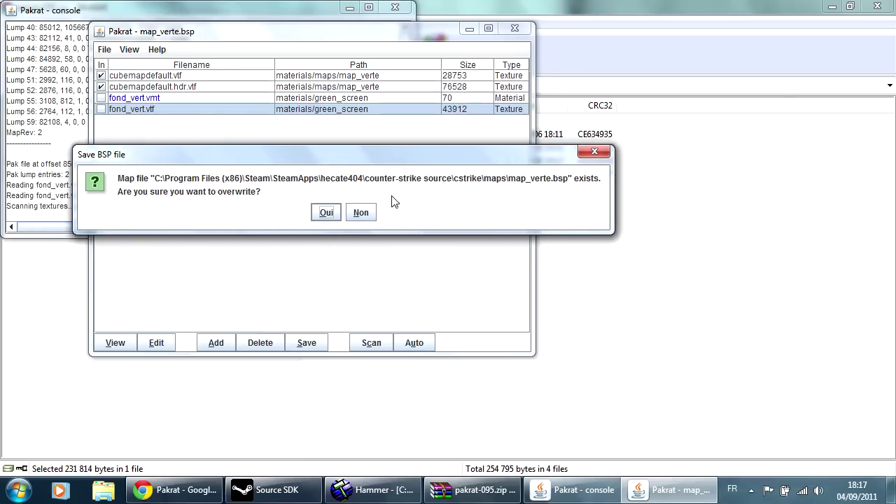
pyautogui.click(326, 214)
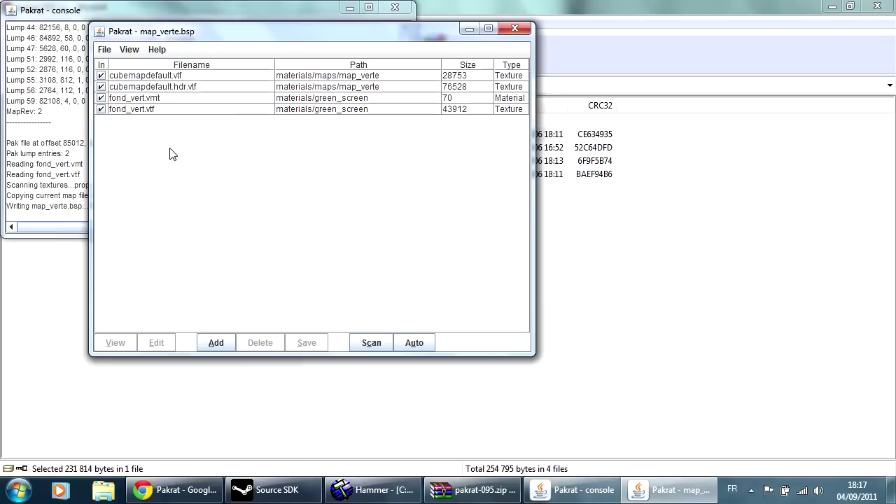
pyautogui.moveTo(252, 41); pyautogui.dragTo(382, 39)
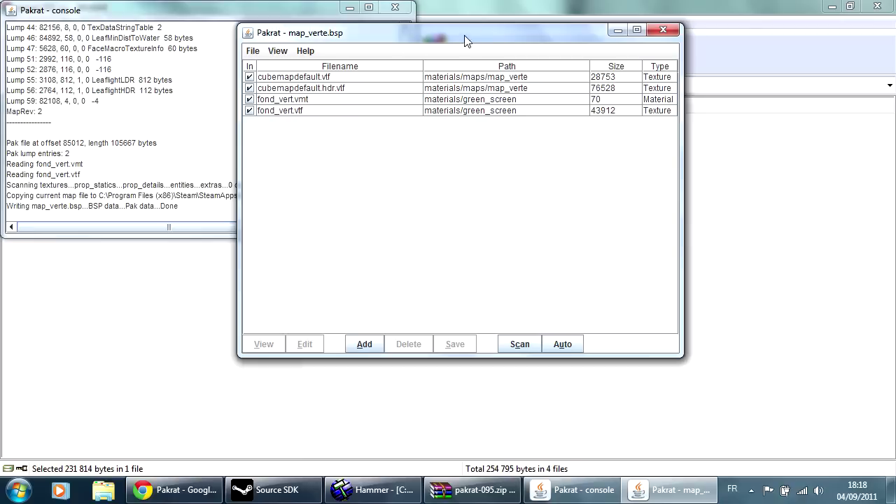
pyautogui.moveTo(464, 39); pyautogui.dragTo(470, 68)
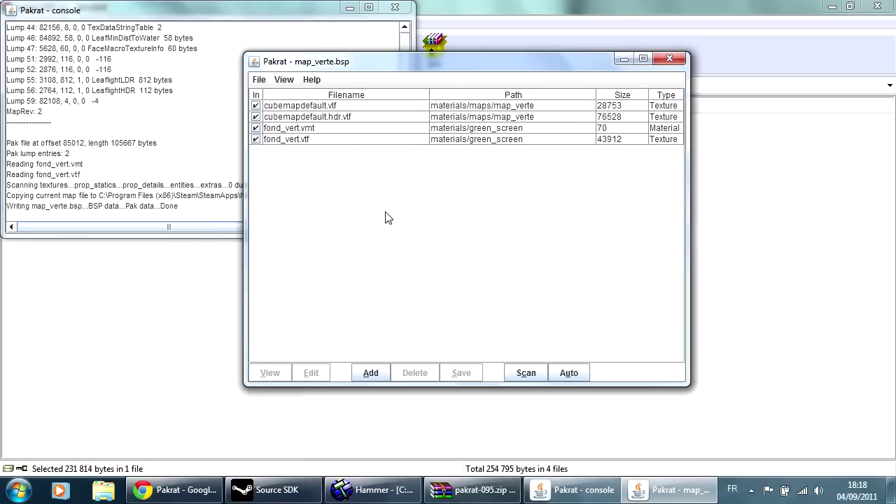